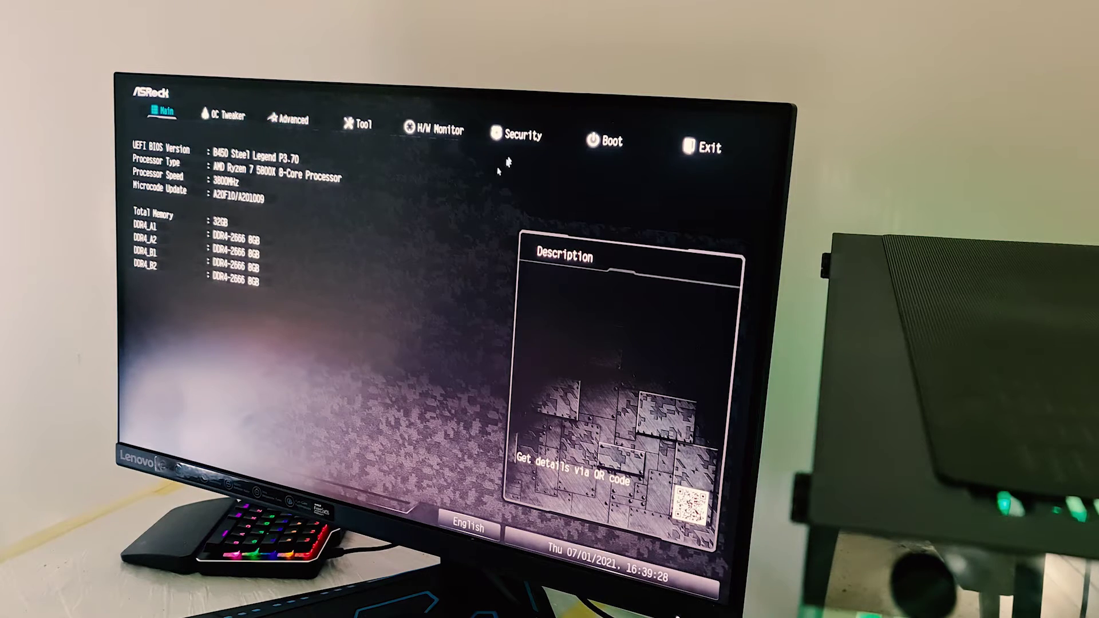
Step: Switch from the Security page to the Advanced settings page
{"action": "left_click", "coordinate": [520, 135]}
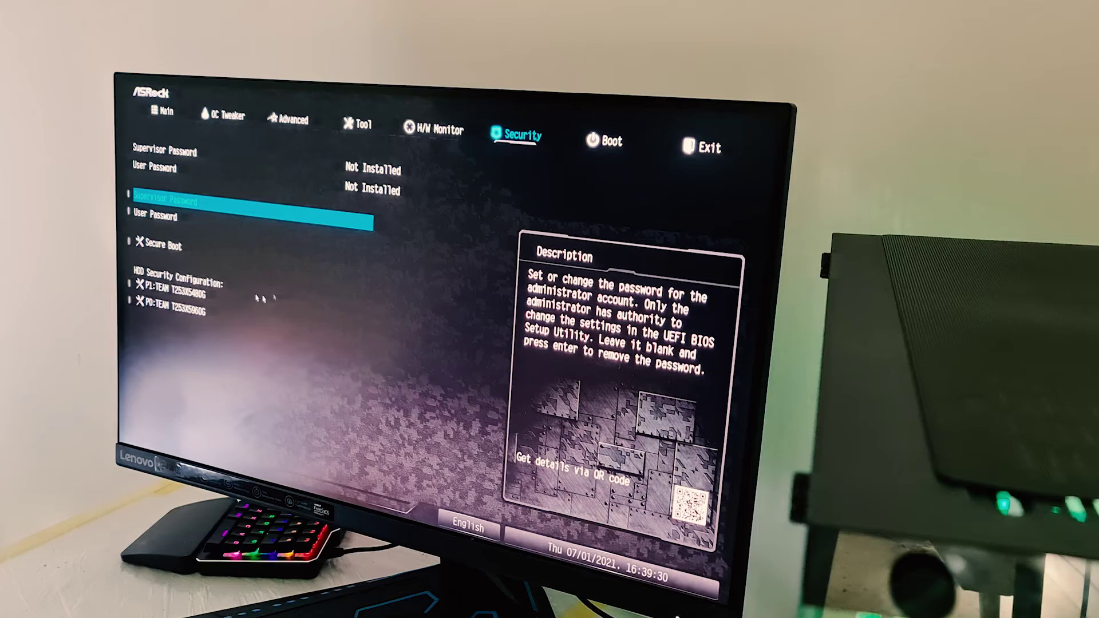
{"action": "left_click", "coordinate": [284, 119]}
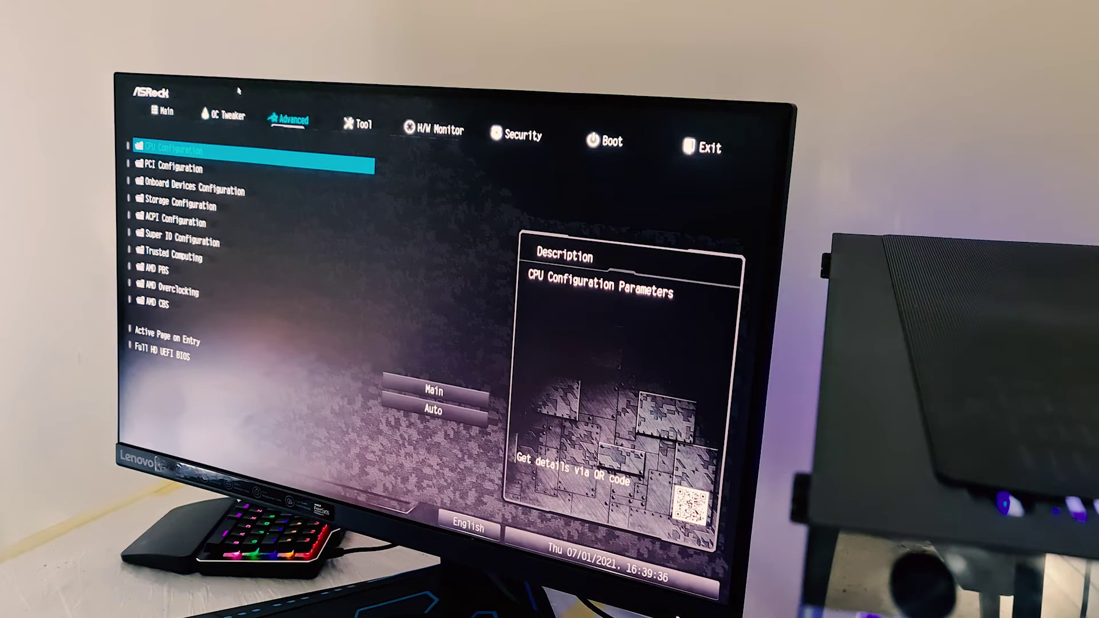
Step: In CPU Configuration, bring up the choices for the AMD fTPM switch
{"action": "left_click", "coordinate": [175, 153]}
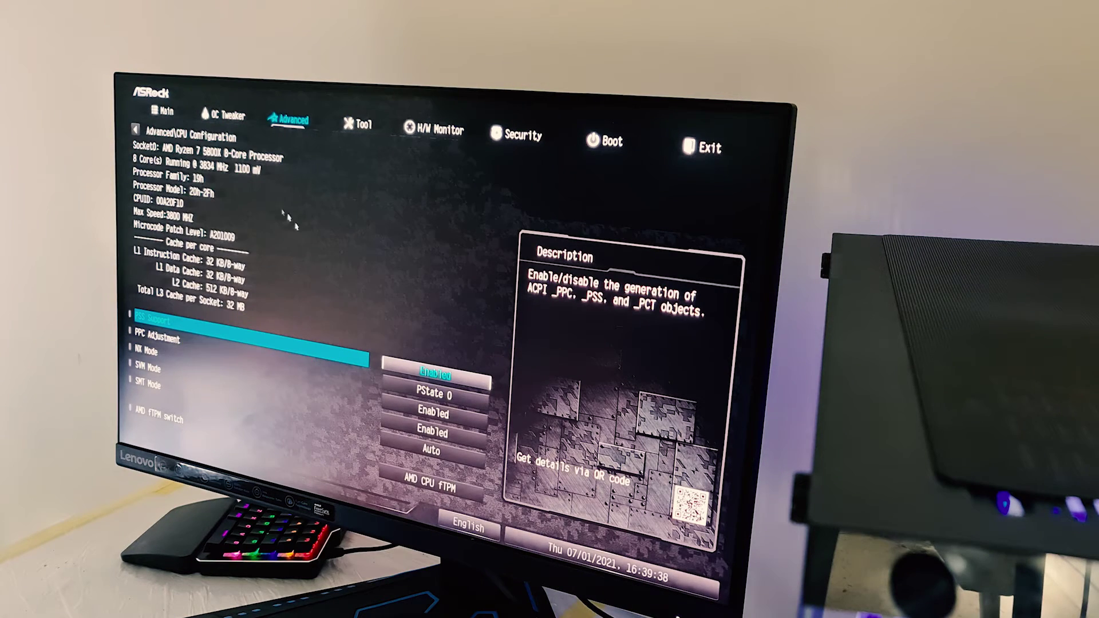
{"action": "key", "text": "Down"}
{"action": "key", "text": "Down"}
{"action": "key", "text": "Down"}
{"action": "key", "text": "Down"}
{"action": "key", "text": "Down"}
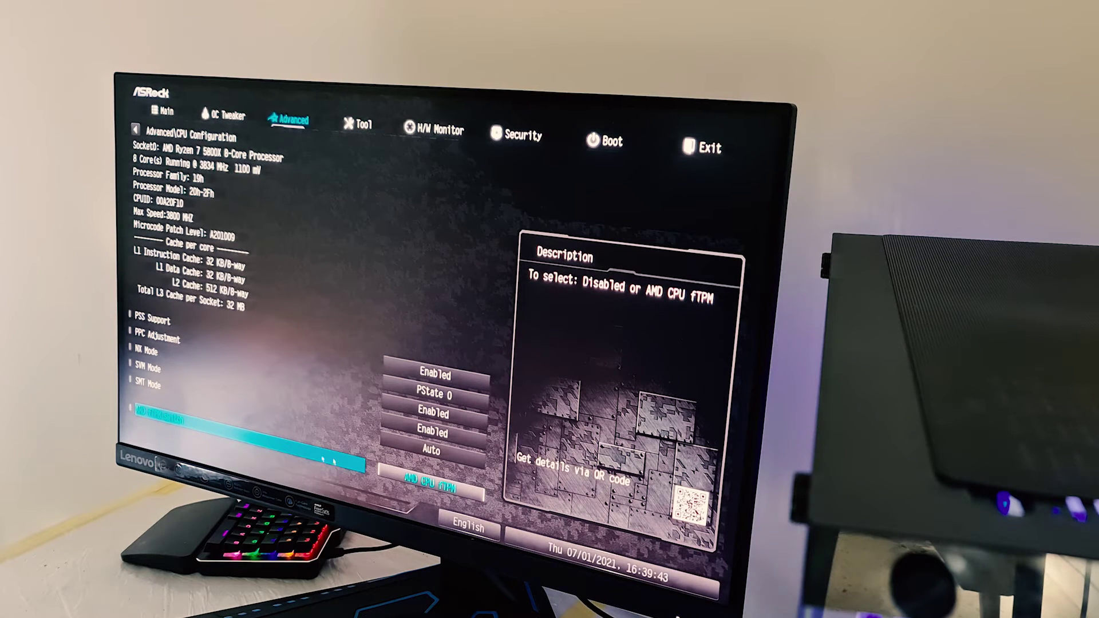
{"action": "left_click", "coordinate": [405, 477]}
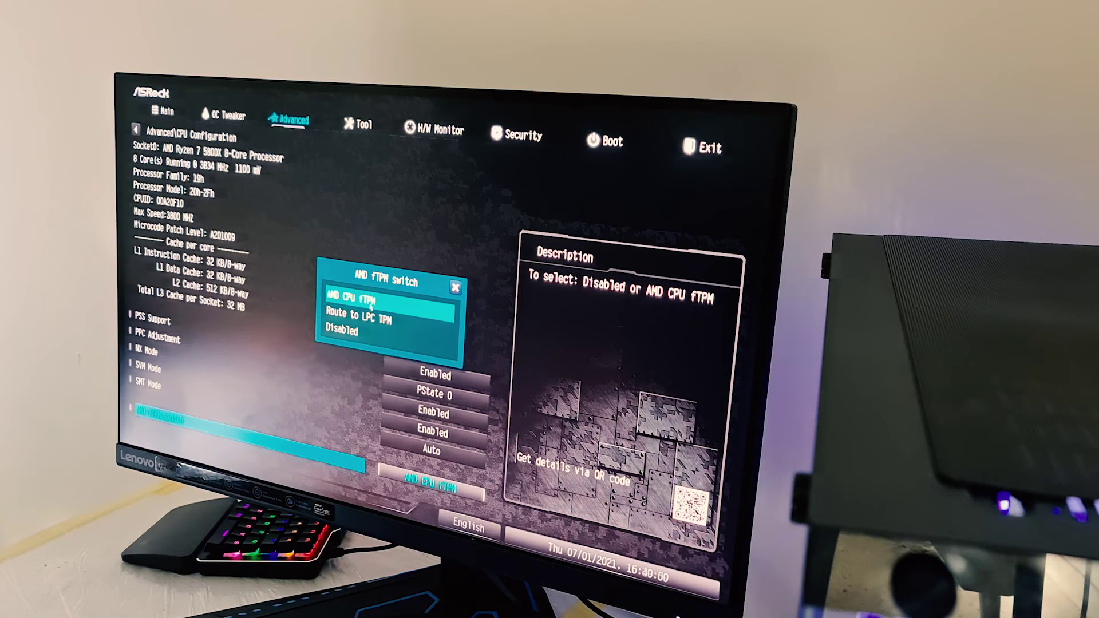
Step: Select AMD CPU fTPM, then choose Save Changes and Exit on the Exit page
{"action": "left_click", "coordinate": [373, 300]}
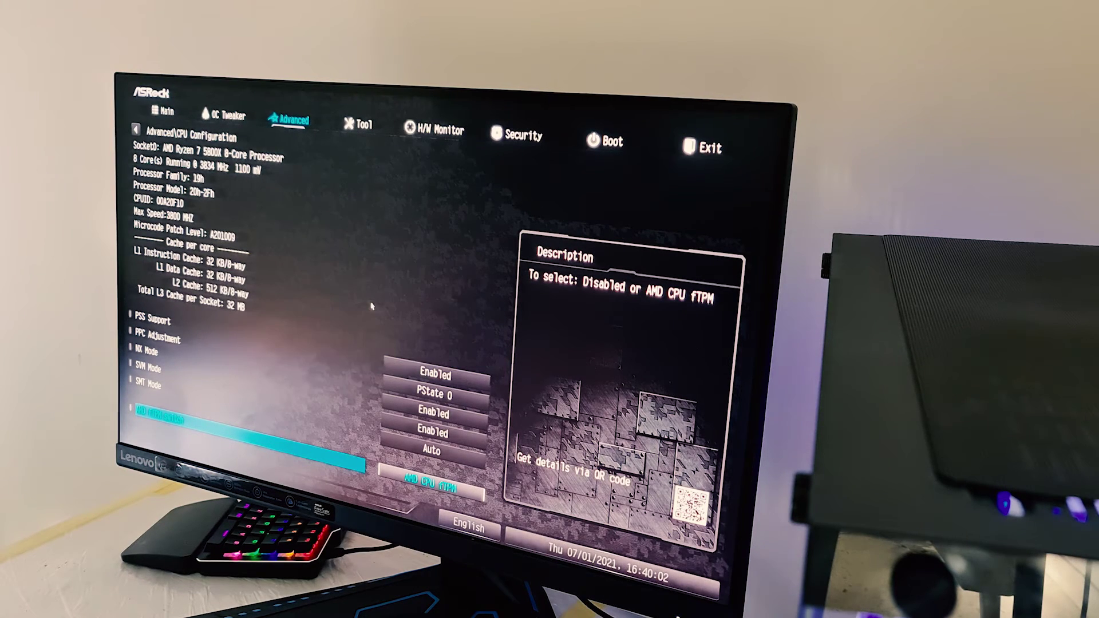
{"action": "left_click", "coordinate": [710, 148]}
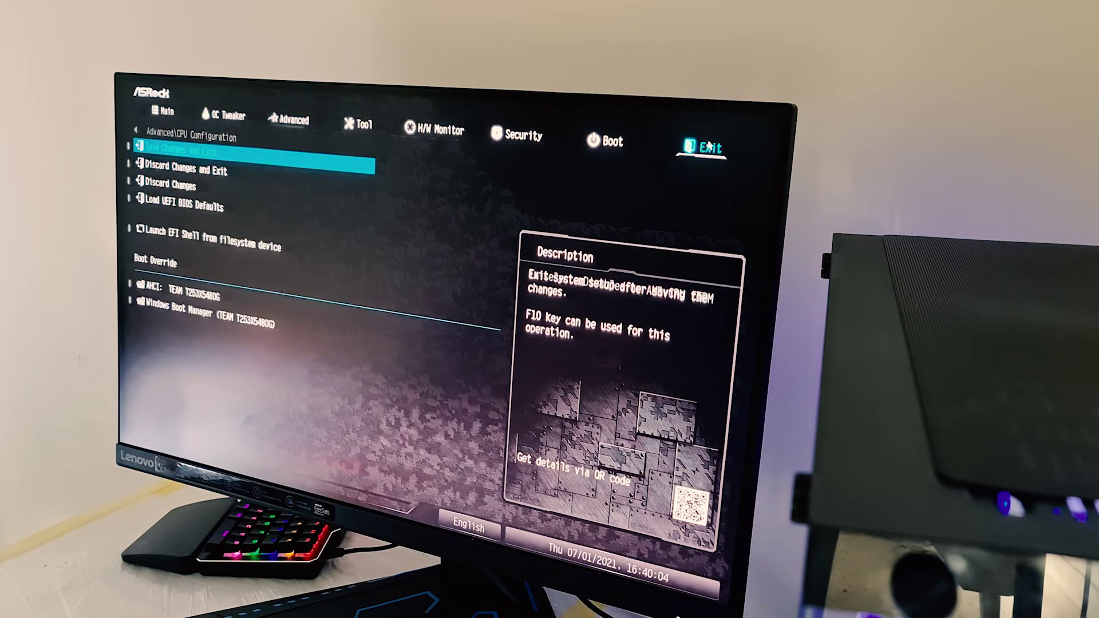
{"action": "left_click", "coordinate": [176, 151]}
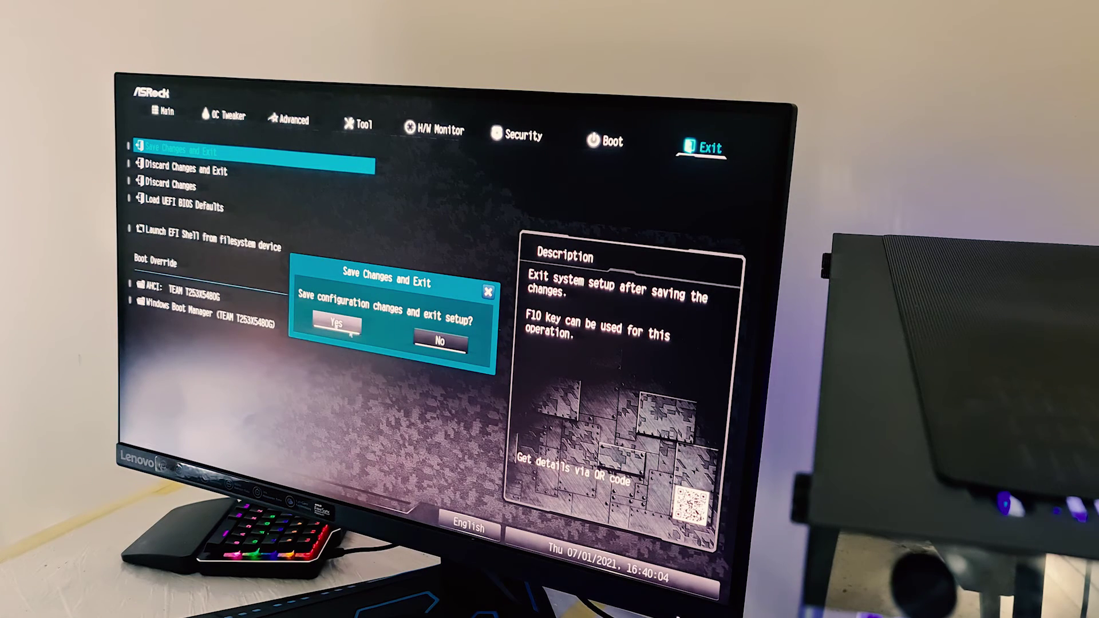